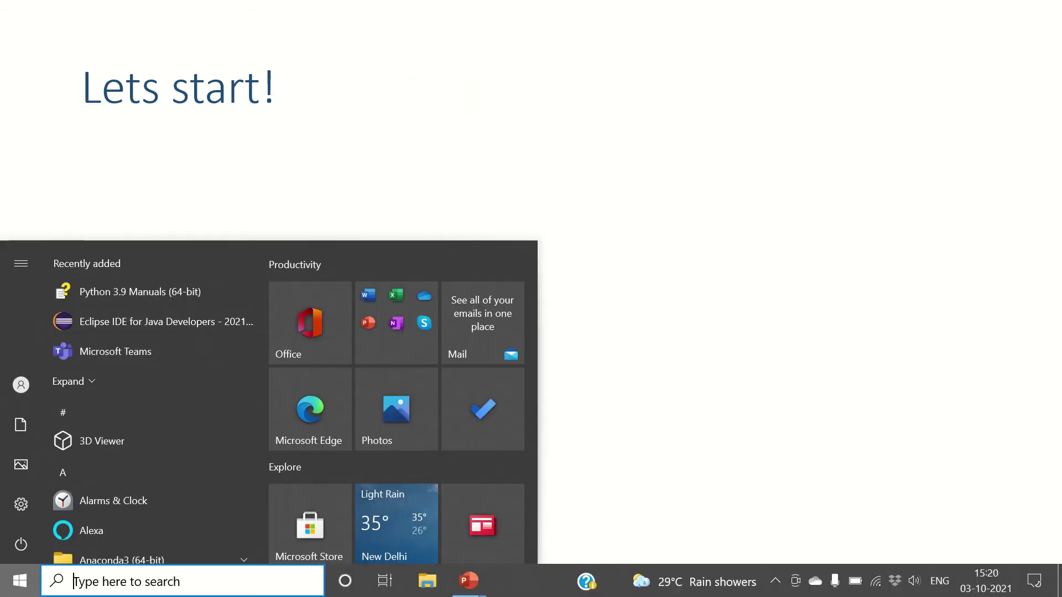
type("chr")
Step: Launch Google Chrome from the Start menu search for 'chr'
key("Return")
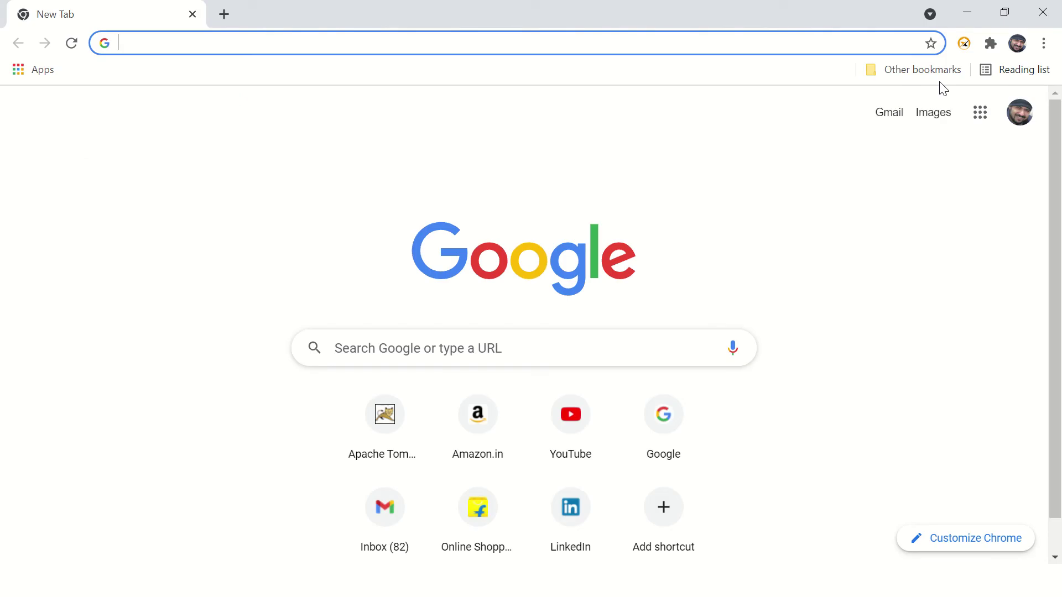
Step: Search Google for 'apache tomcat download' and open the Apache Tomcat 9 Software Downloads result
left_click(477, 361)
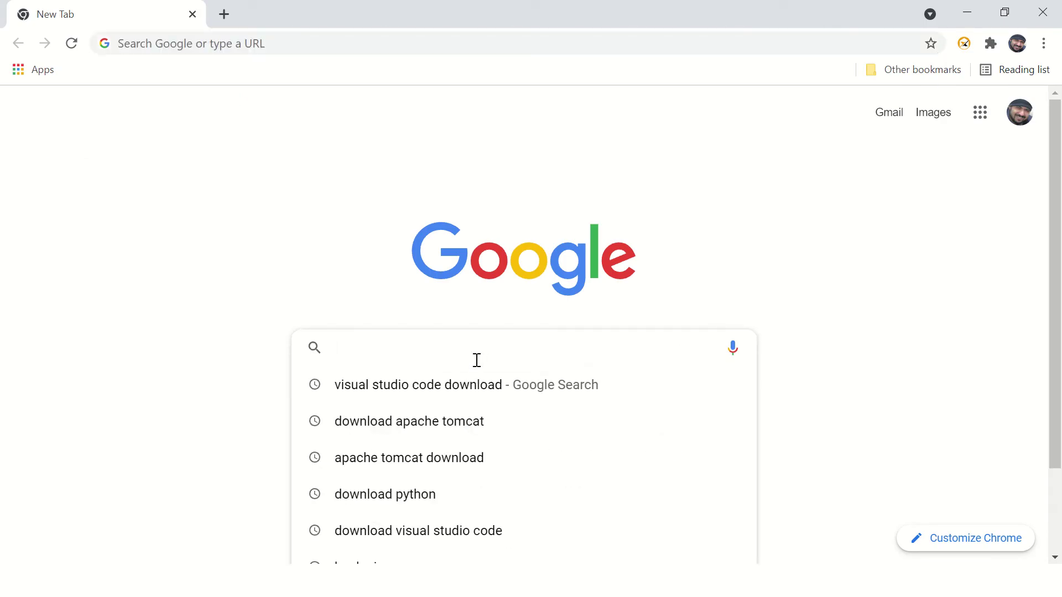
key("Down")
key("Down")
key("Down")
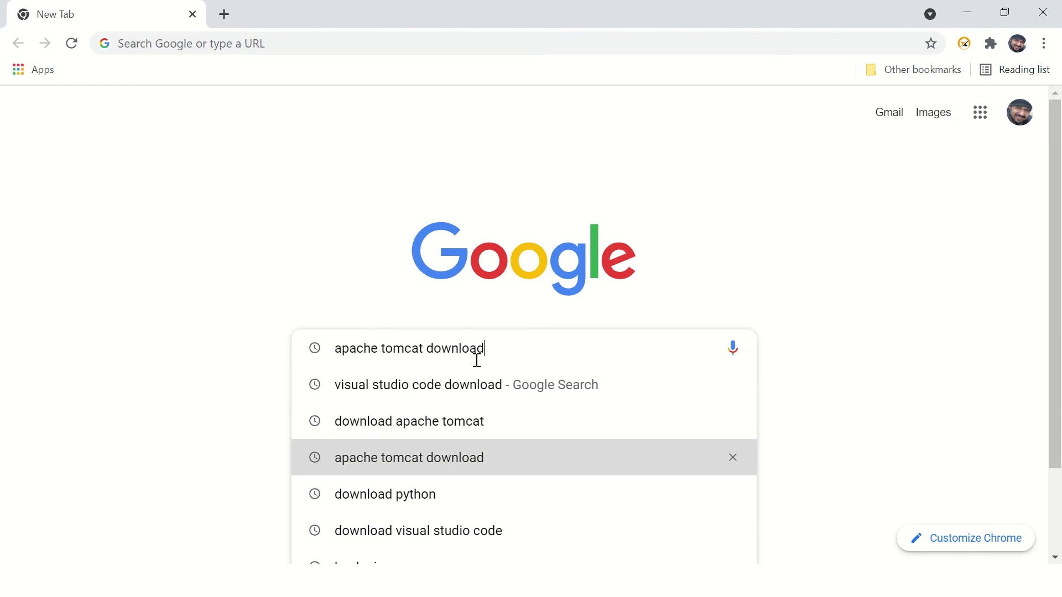
key("Return")
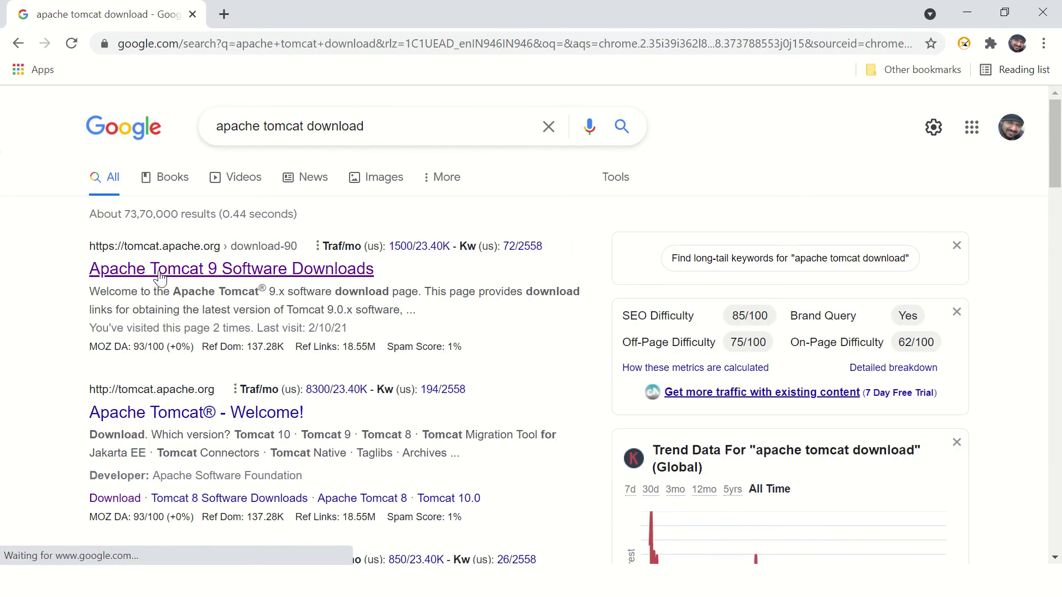
left_click(191, 268)
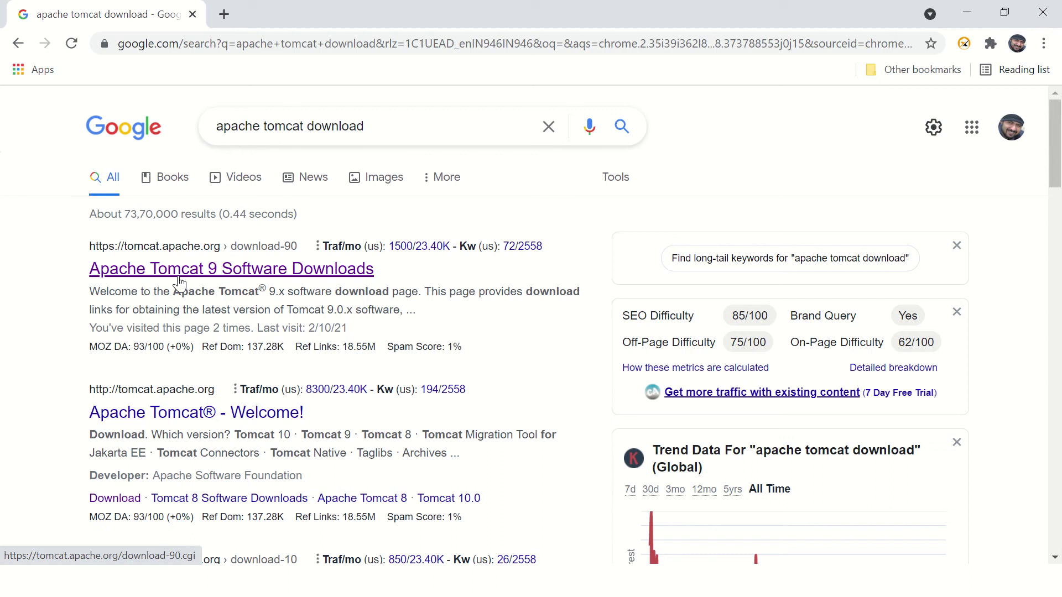
scroll(413, 245, "down", 1)
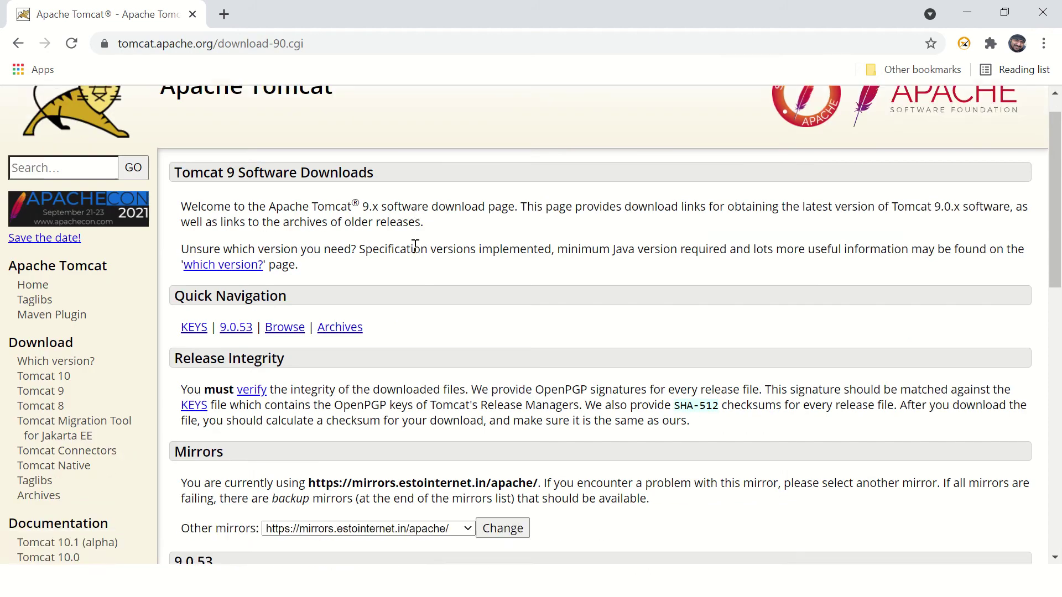
scroll(416, 246, "down", 5)
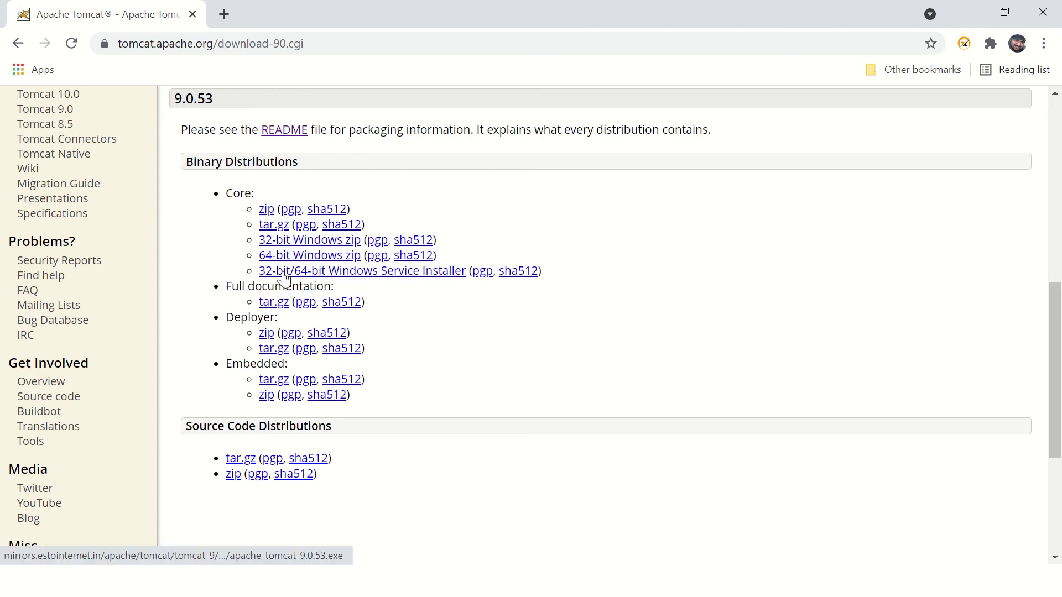
Step: Download the Tomcat 9.0.53 32-bit/64-bit Windows Service Installer
left_click(440, 274)
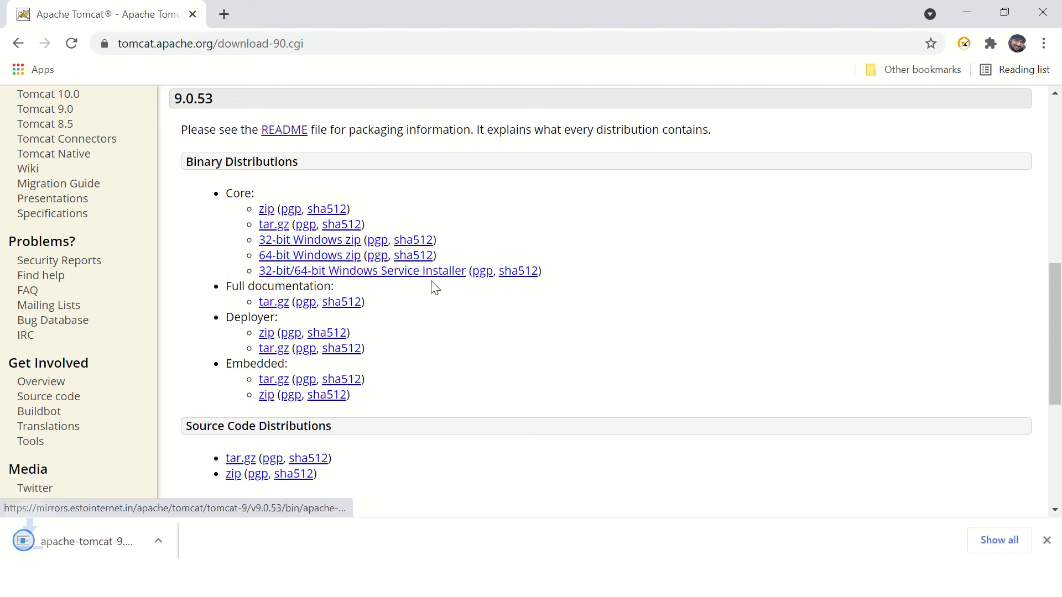
left_click(181, 544)
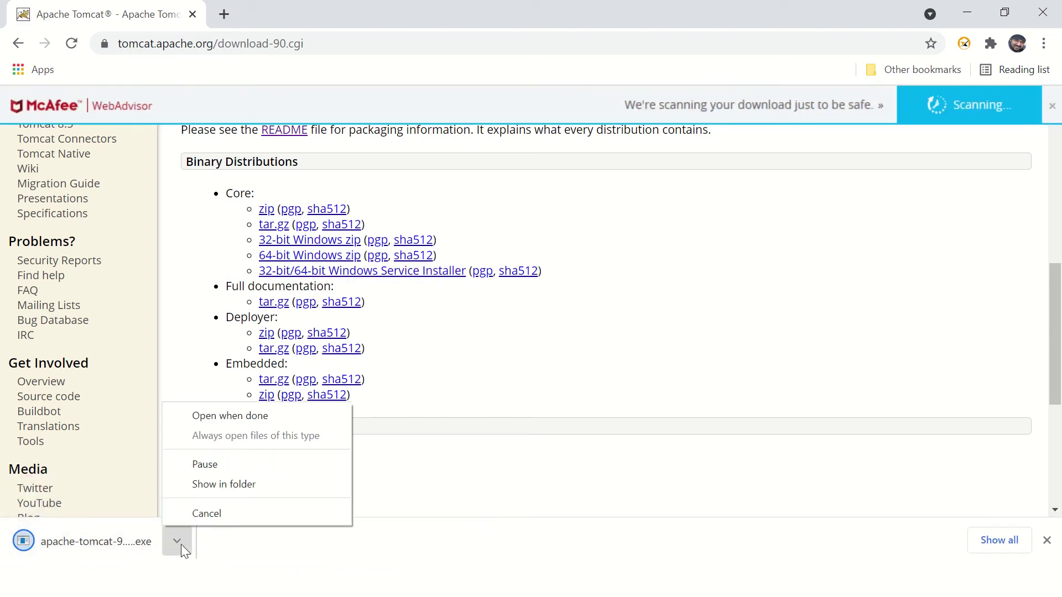
left_click(244, 486)
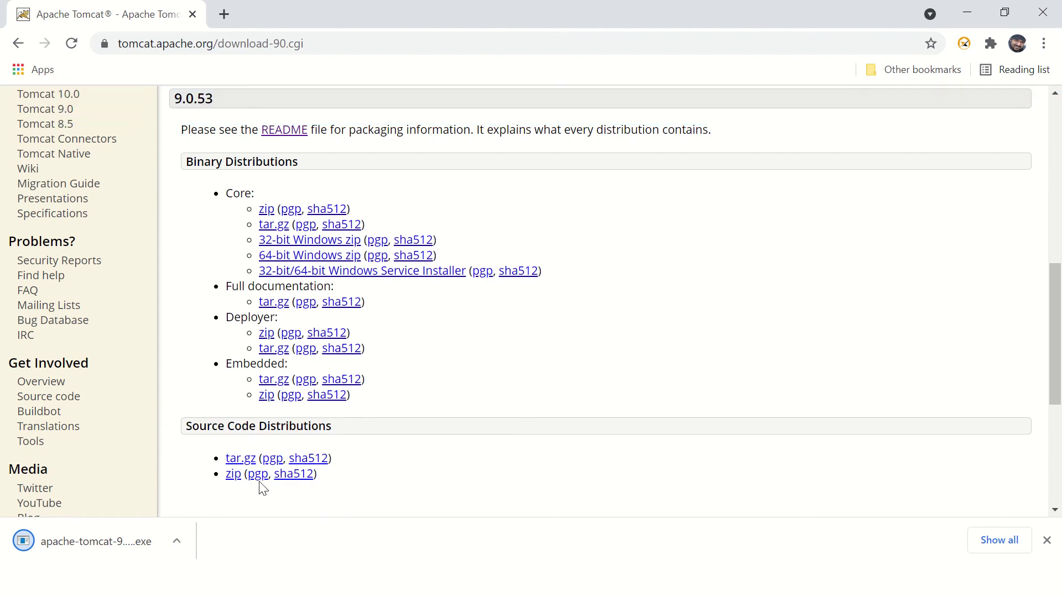
left_click(175, 540)
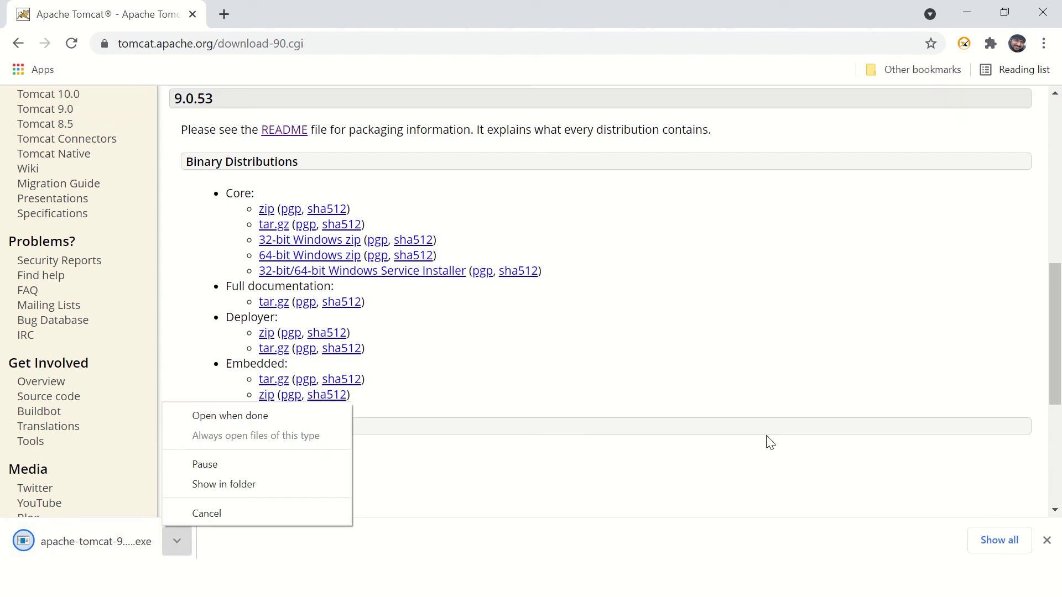
Step: Open the Downloads folder in File Explorer to locate the installer
key("super")
left_click(427, 581)
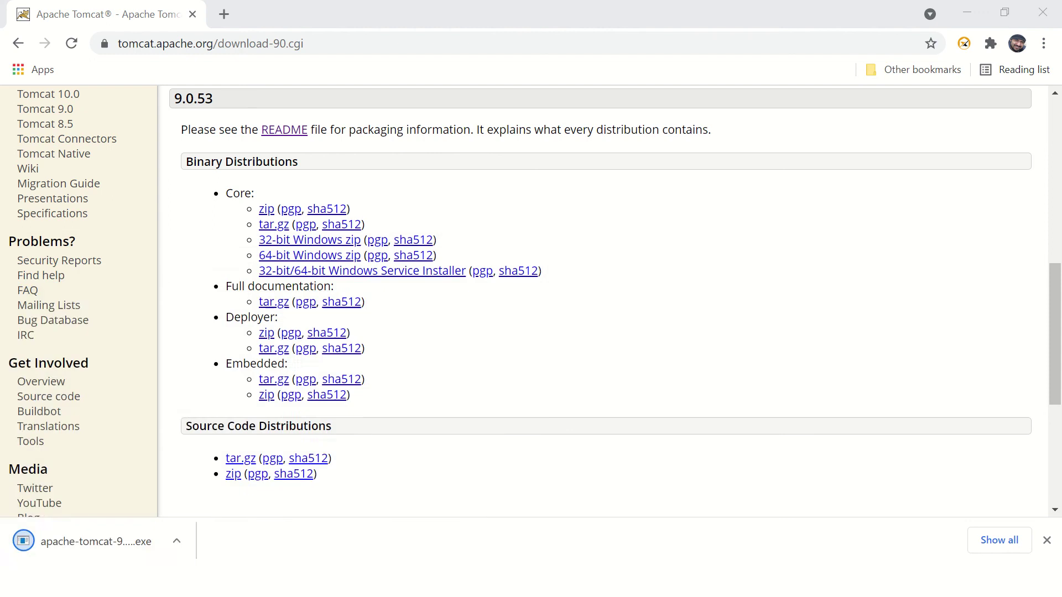
left_click(87, 134)
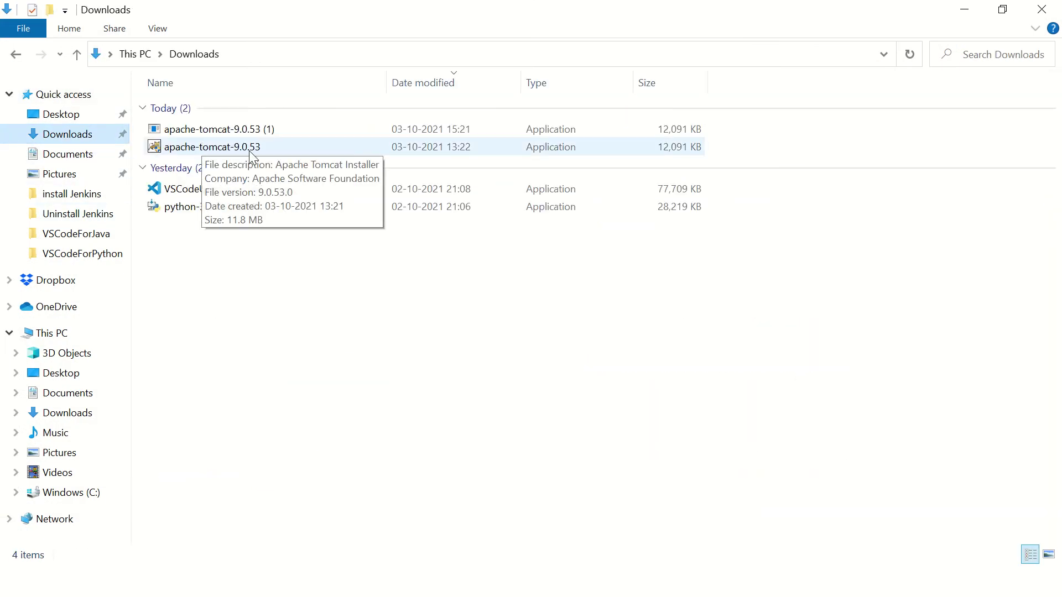
Step: Run apache-tomcat-9.0.53, accept the license and keep the default components
mouse_move(213, 147)
double_click(214, 150)
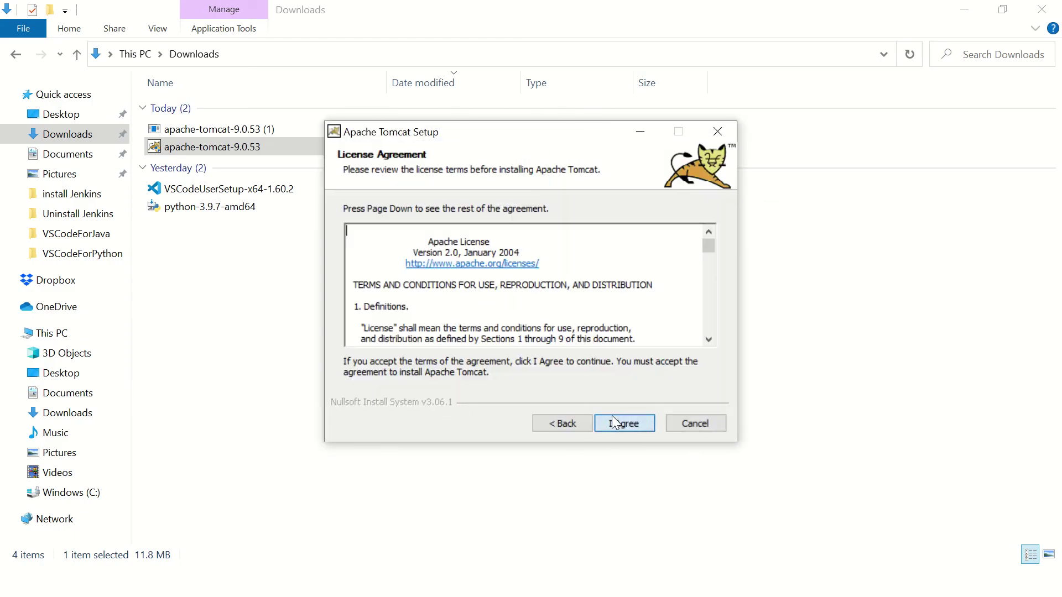
left_click(612, 413)
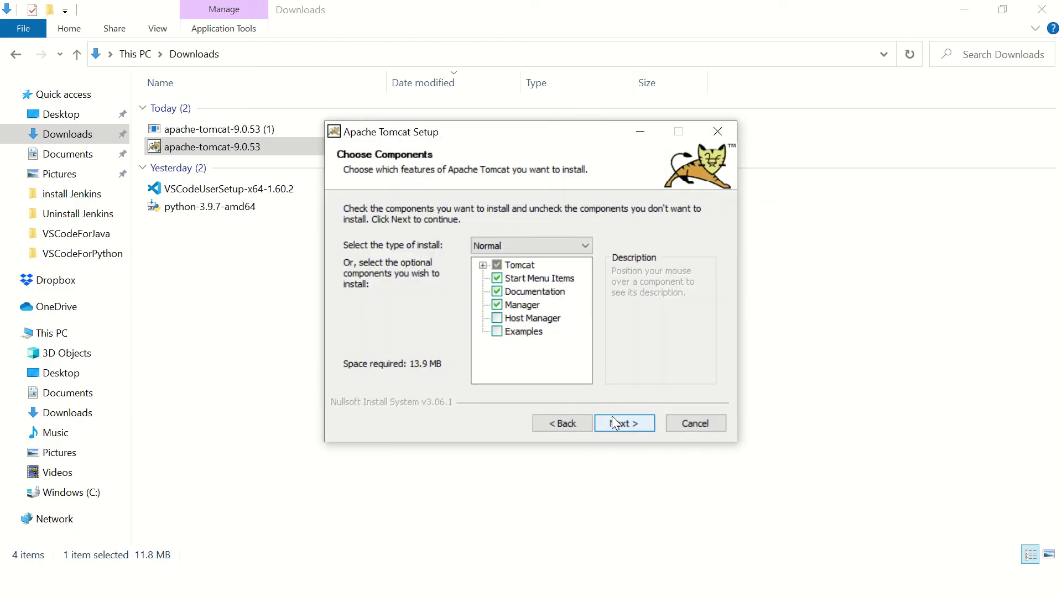
left_click(614, 420)
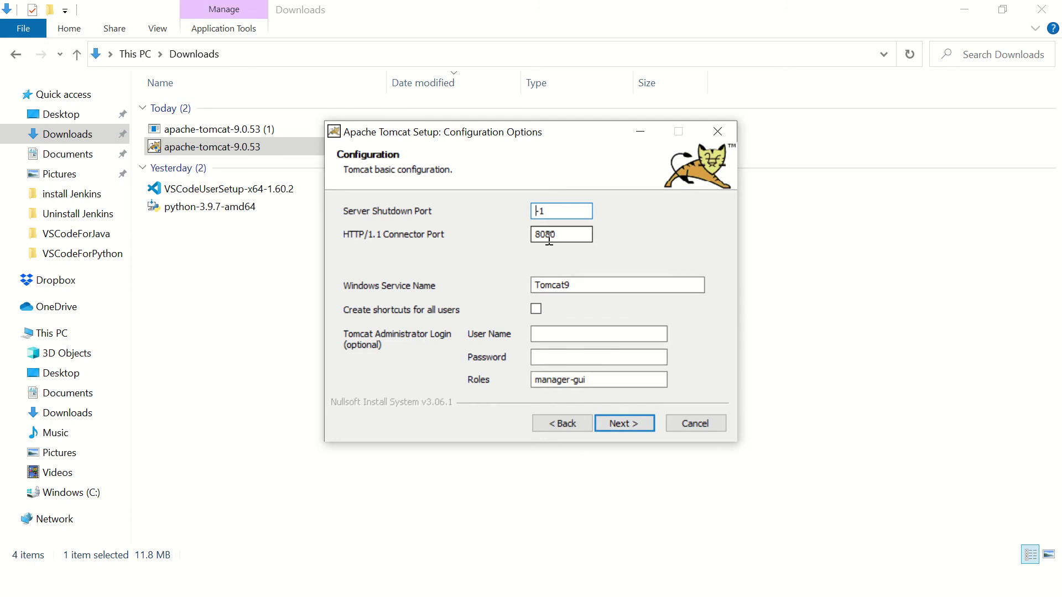
Step: Set the connector port to 8081 and an admin user with password, then continue
double_click(560, 234)
left_click(559, 235)
key("BackSpace")
type("1")
left_click(555, 333)
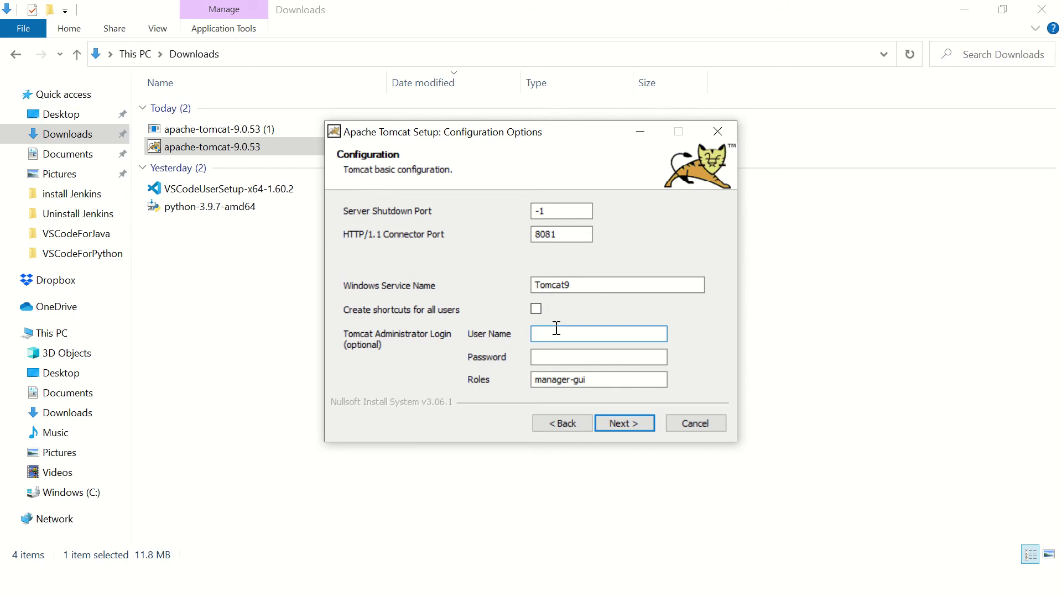
type("admin")
key("Tab")
type("admin")
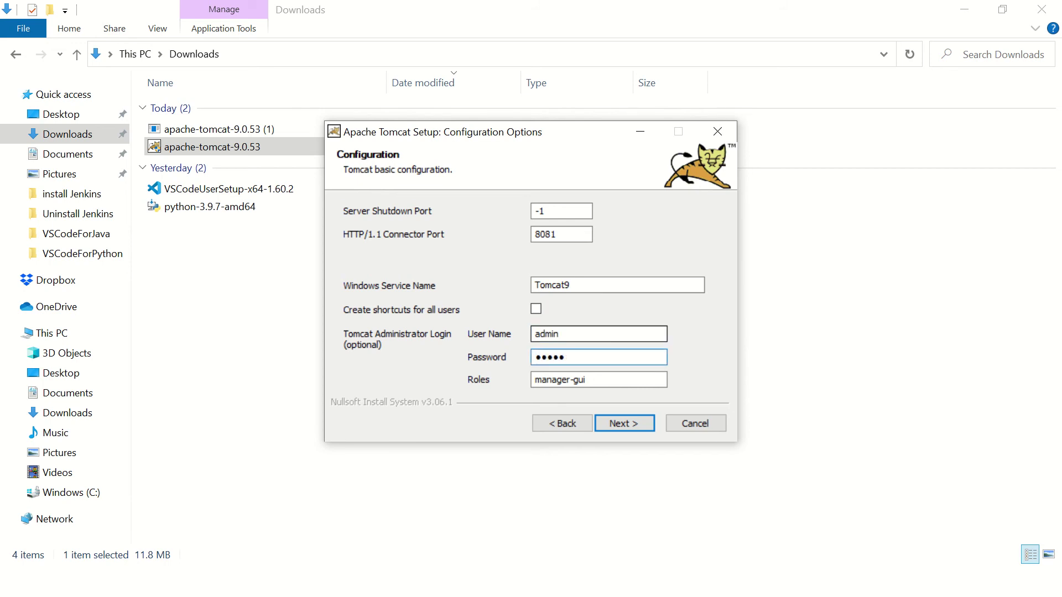
left_click(639, 424)
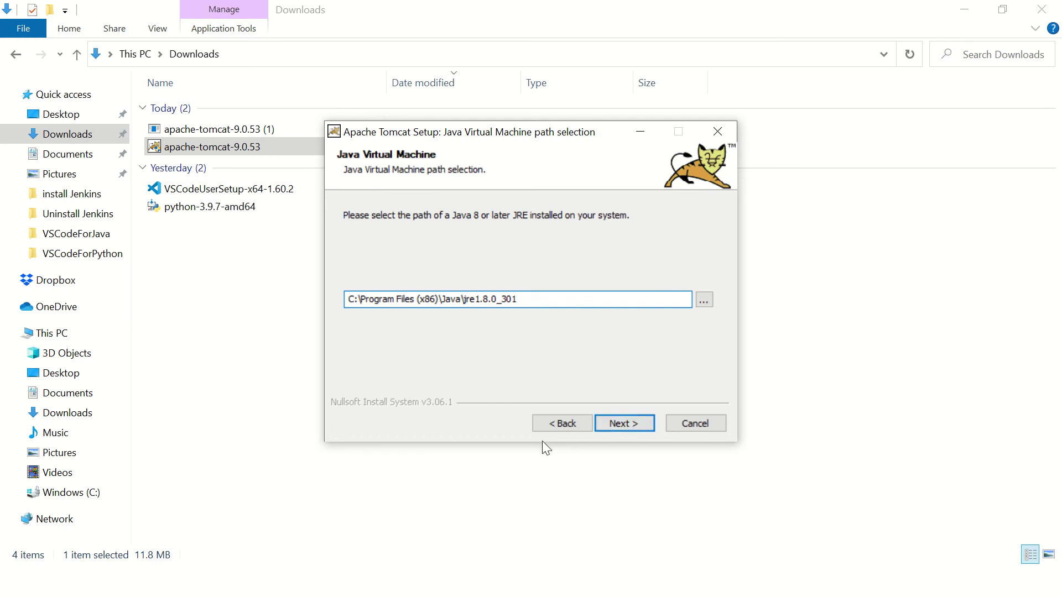
Step: Review the 8081 configuration, then accept it and the Java 8 JRE path
left_click(548, 425)
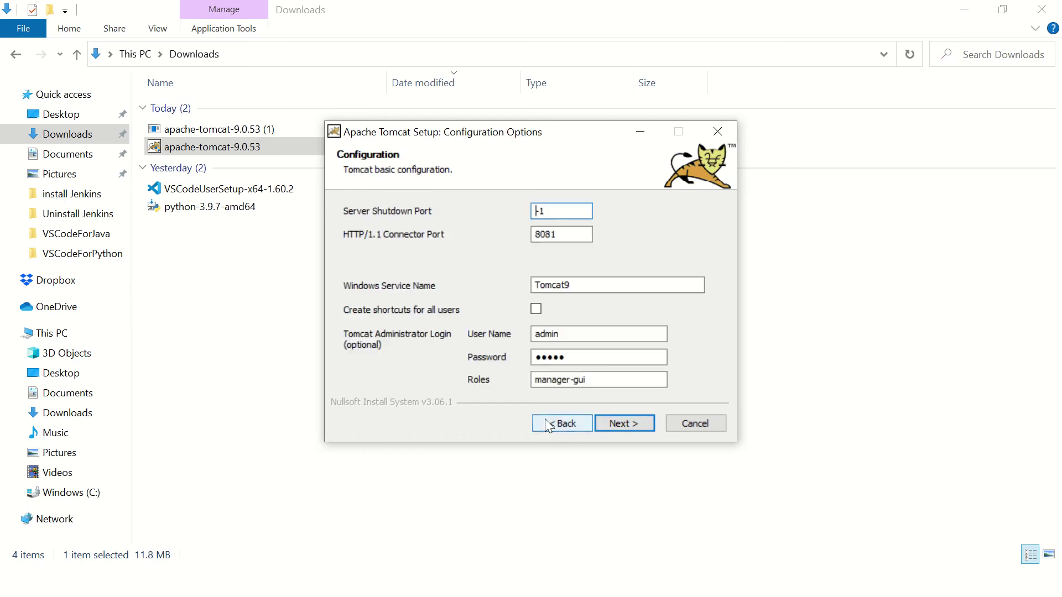
left_click(629, 425)
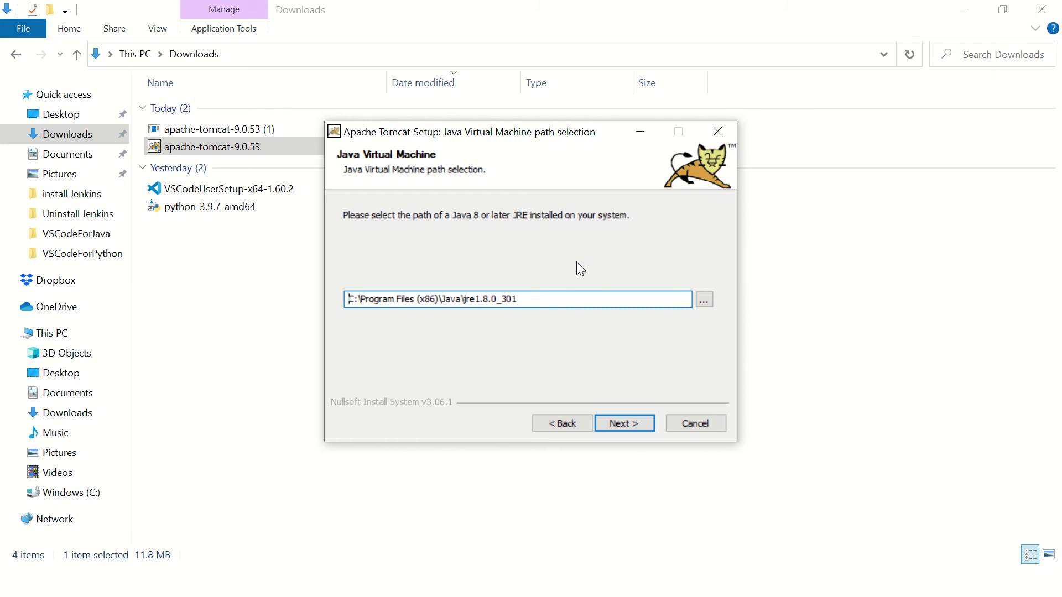
left_click(642, 430)
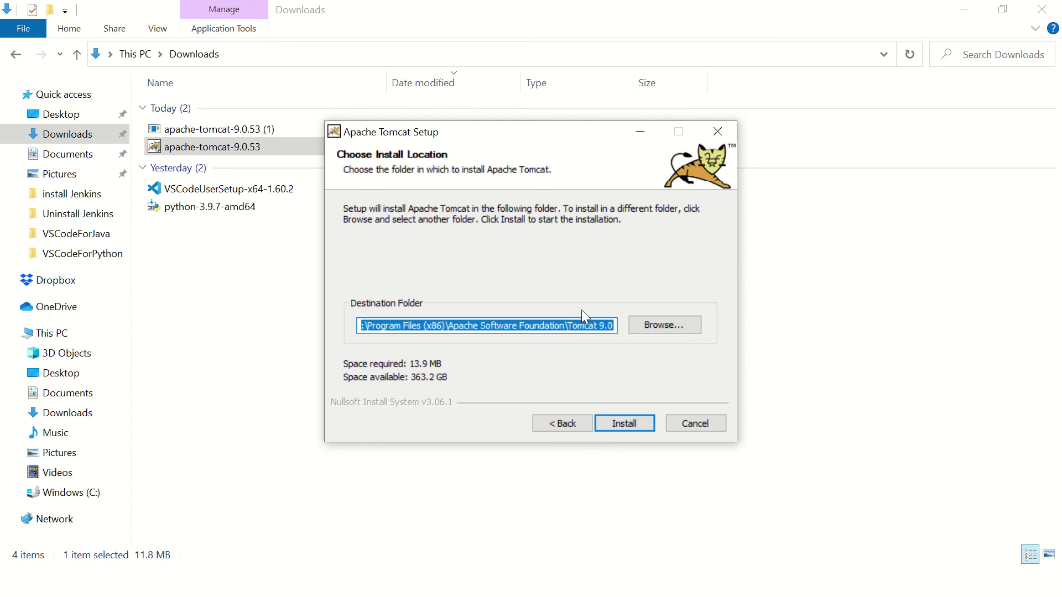
Step: Install Tomcat to the default folder, finish with it running, and close the release notes
left_click(637, 424)
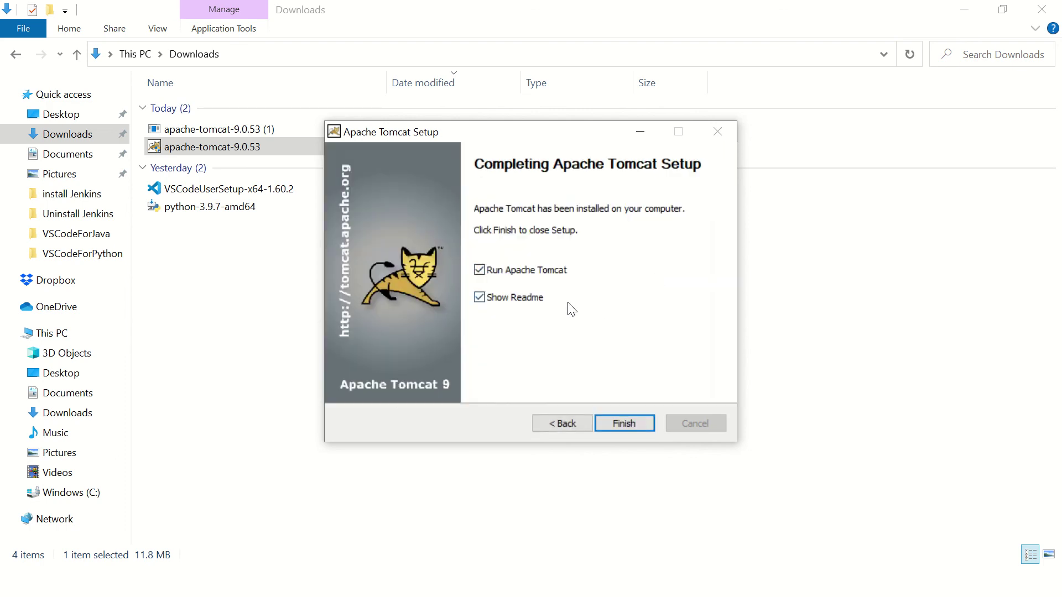
left_click(621, 424)
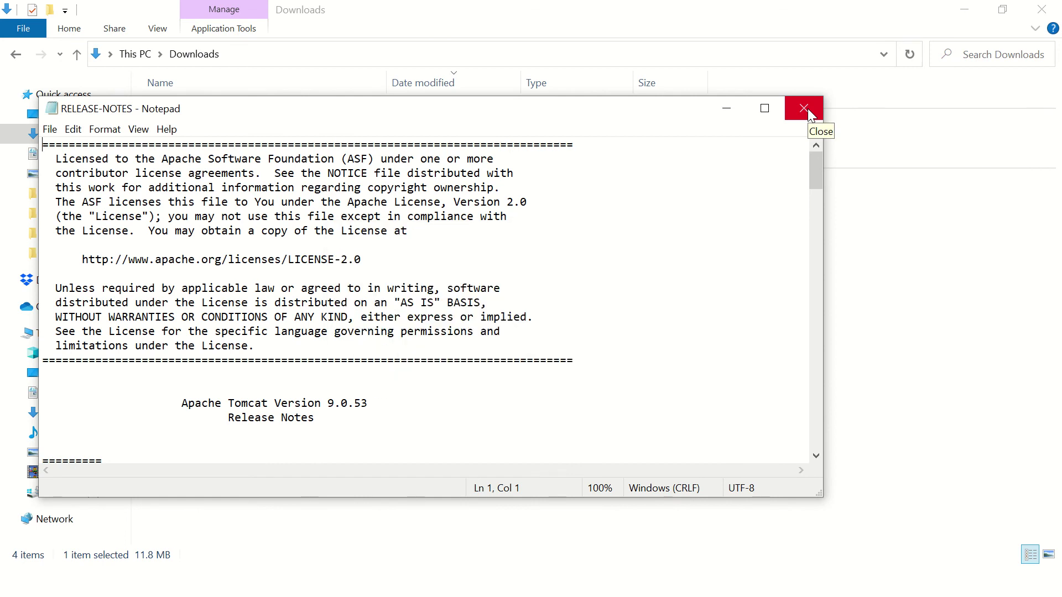
left_click(808, 109)
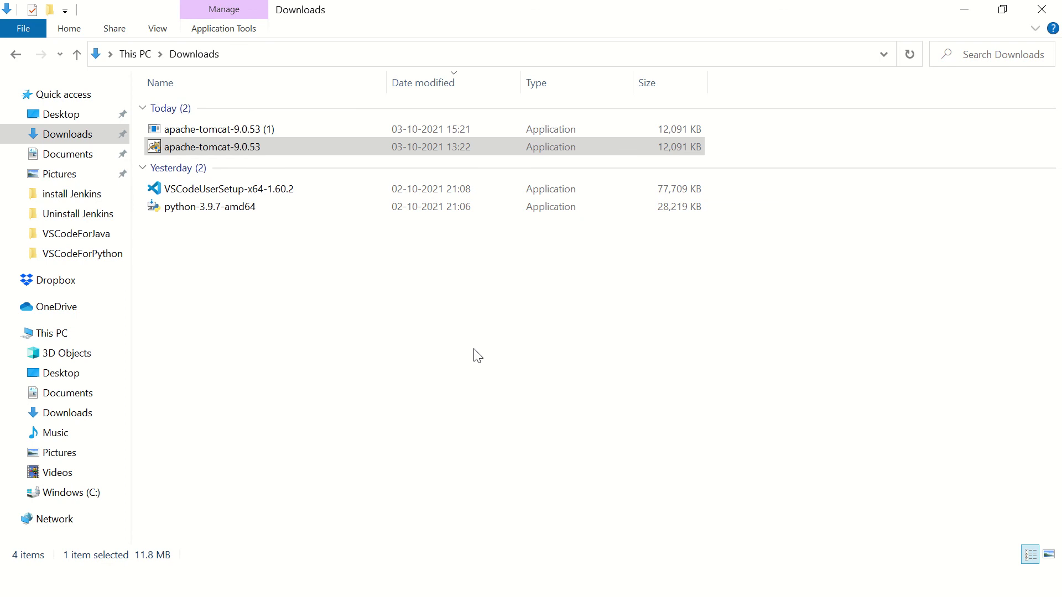
Step: Launch the Services console from a Start menu search for 'services'
key("super")
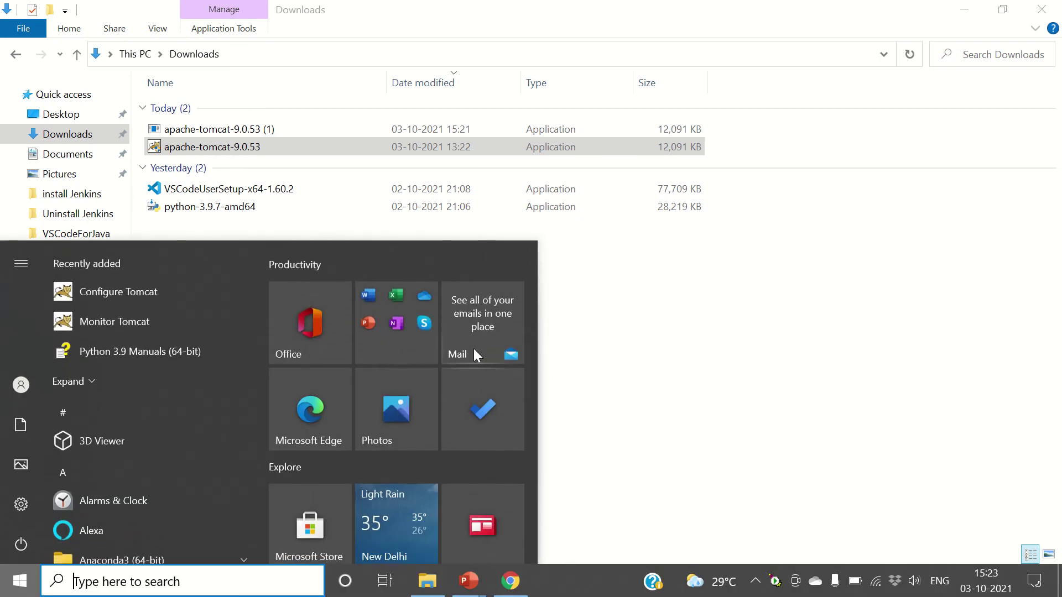
type("se")
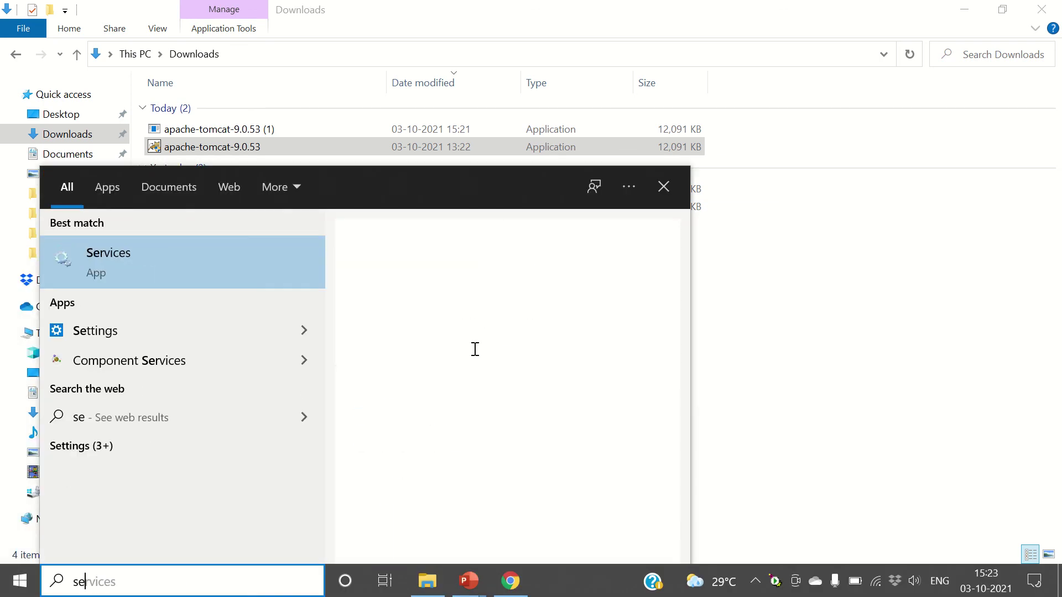
type("r")
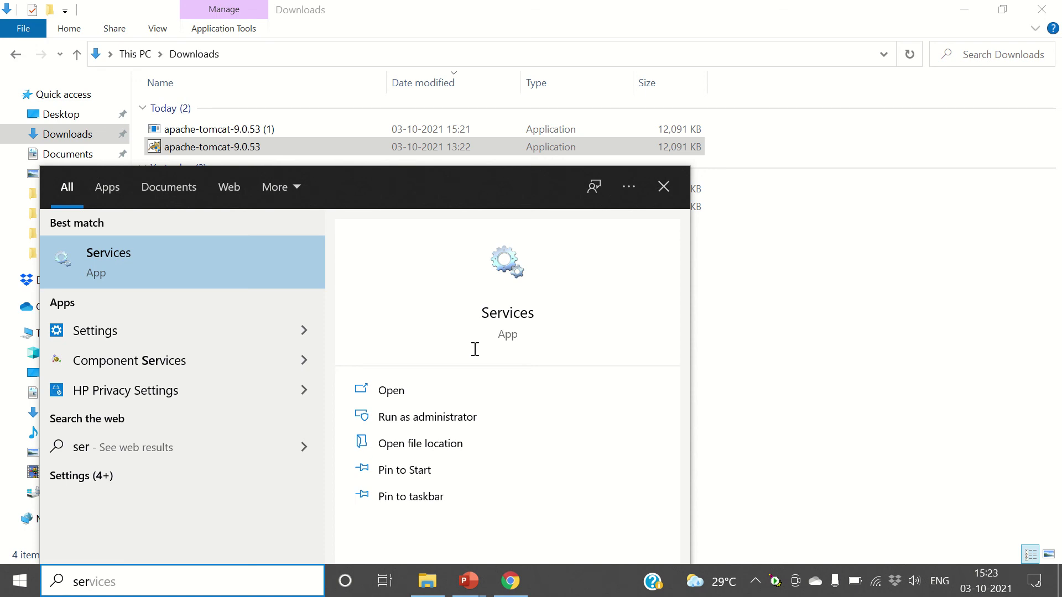
type("vices")
key("Return")
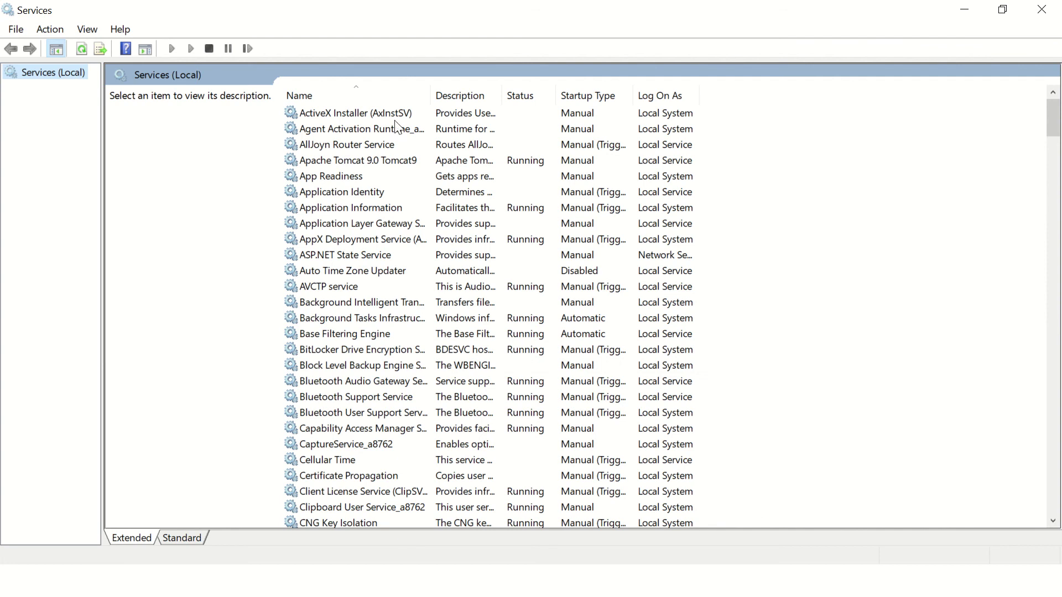
Step: Confirm the Apache Tomcat 9.0 Tomcat9 service shows Running in Services
left_click(373, 131)
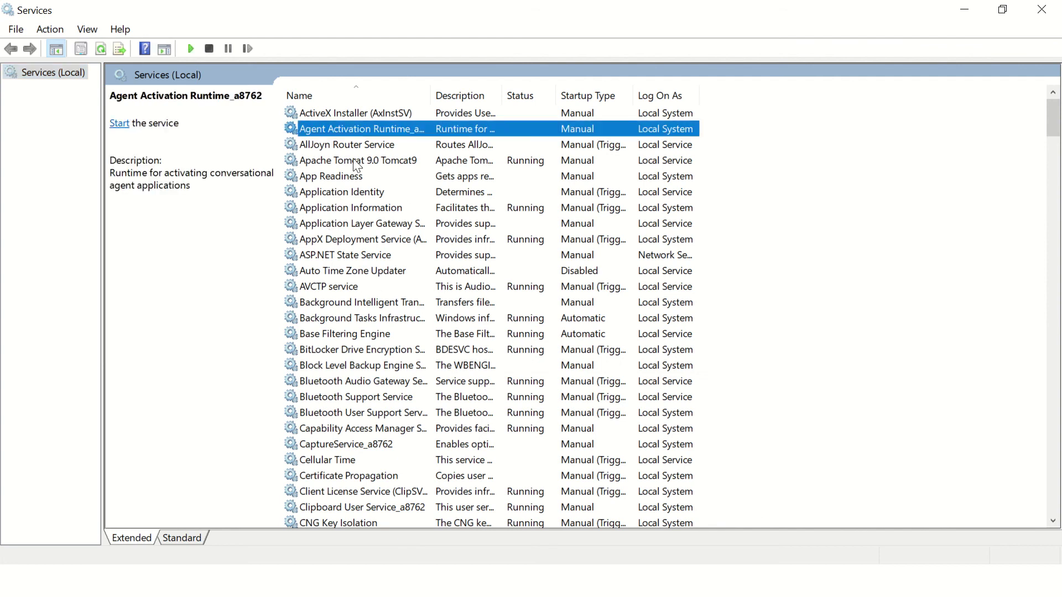
left_click(341, 161)
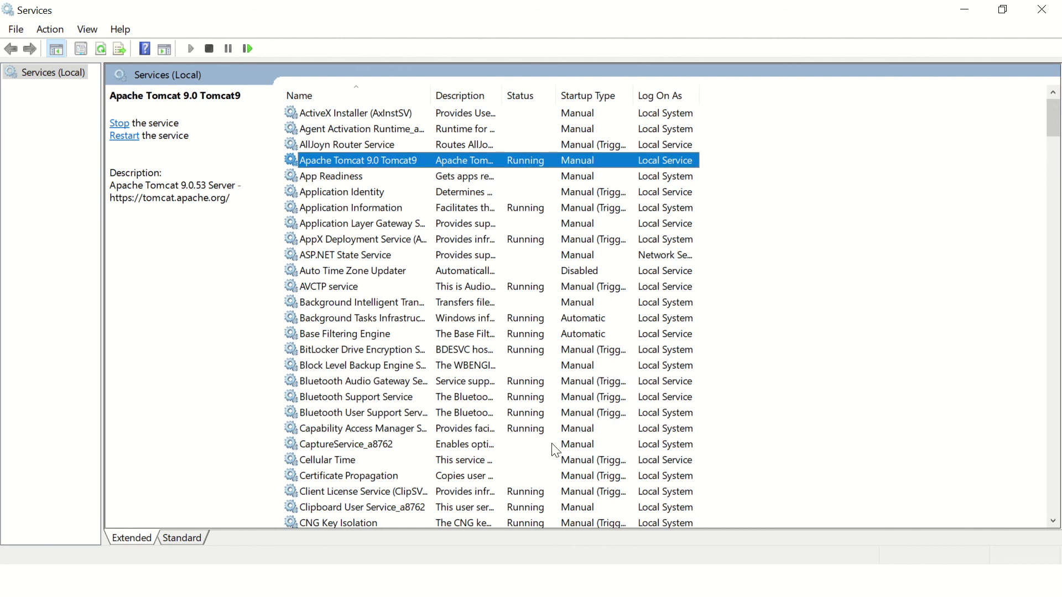
key("super")
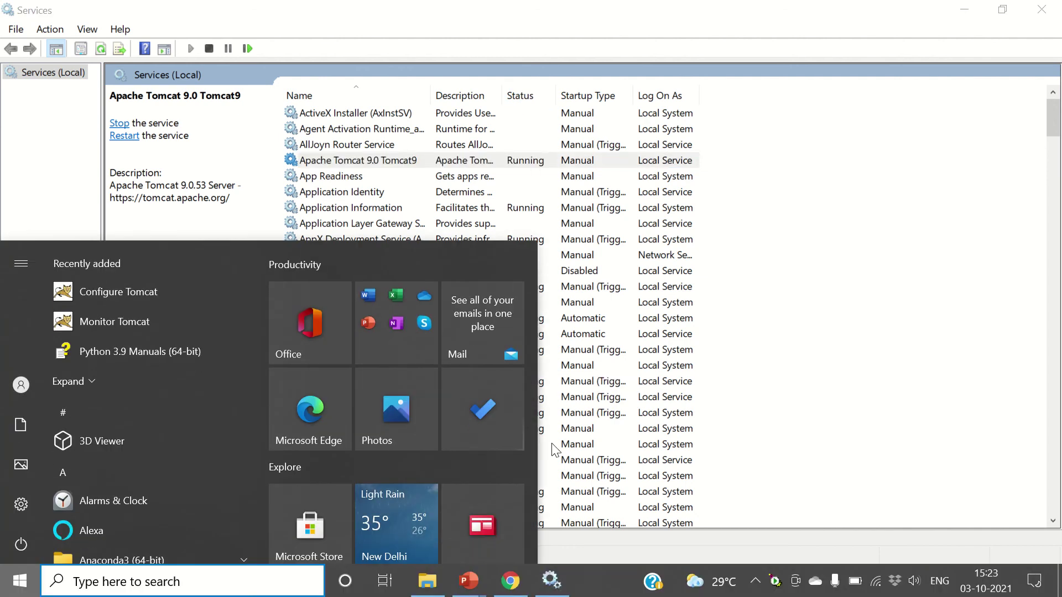
Step: Load localhost:8081 in a new Chrome tab to show the Apache Tomcat/9.0.53 welcome page
left_click(510, 581)
left_click(224, 14)
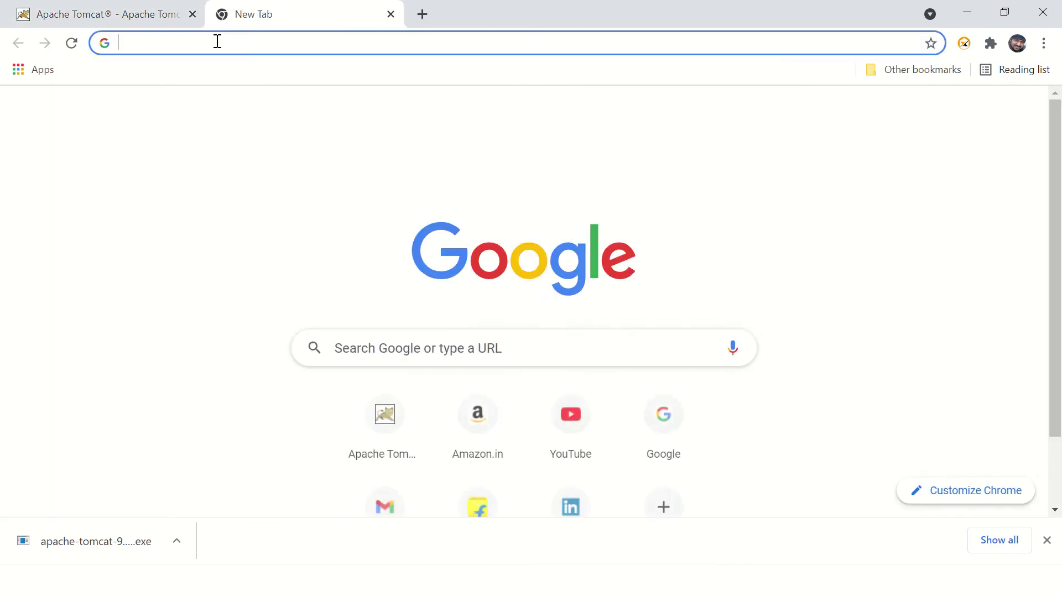
left_click(217, 42)
type("localhost:8080")
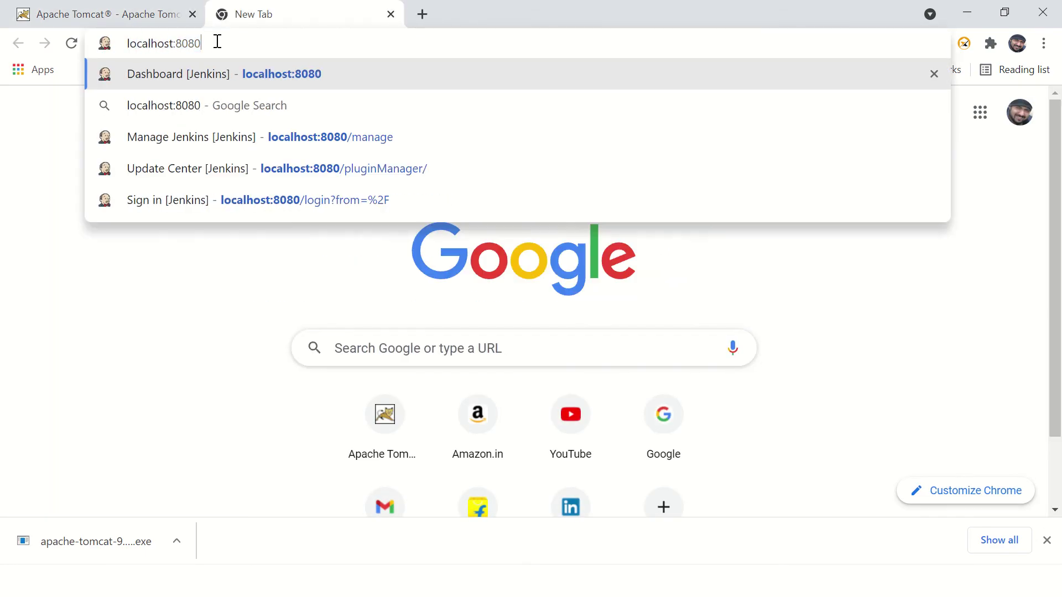
key("BackSpace")
type("1")
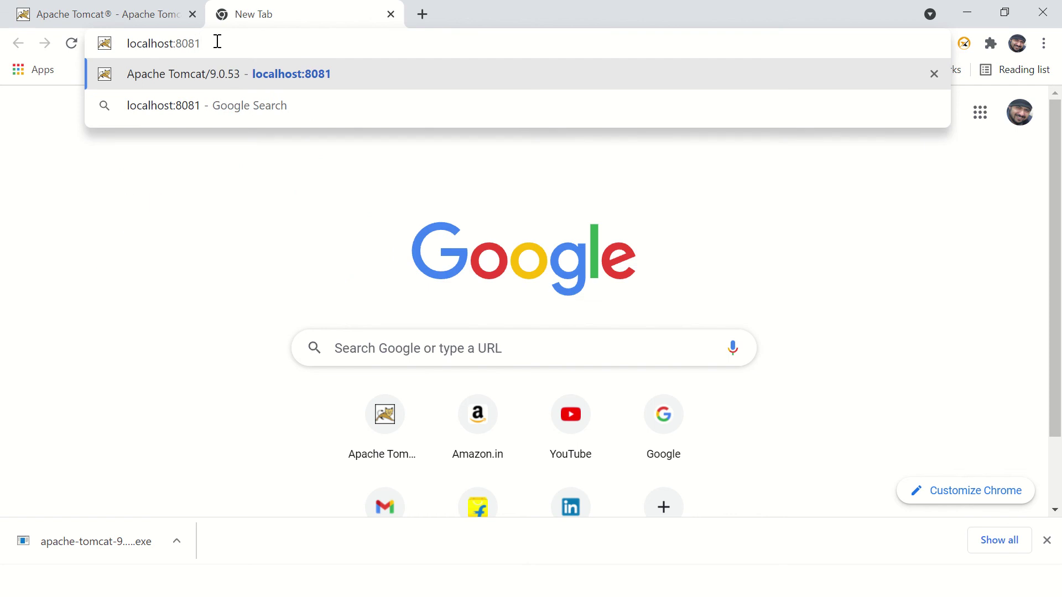
key("shift+Left")
key("shift+Left")
key("shift+Left")
key("shift+Left")
key("Right")
key("Return")
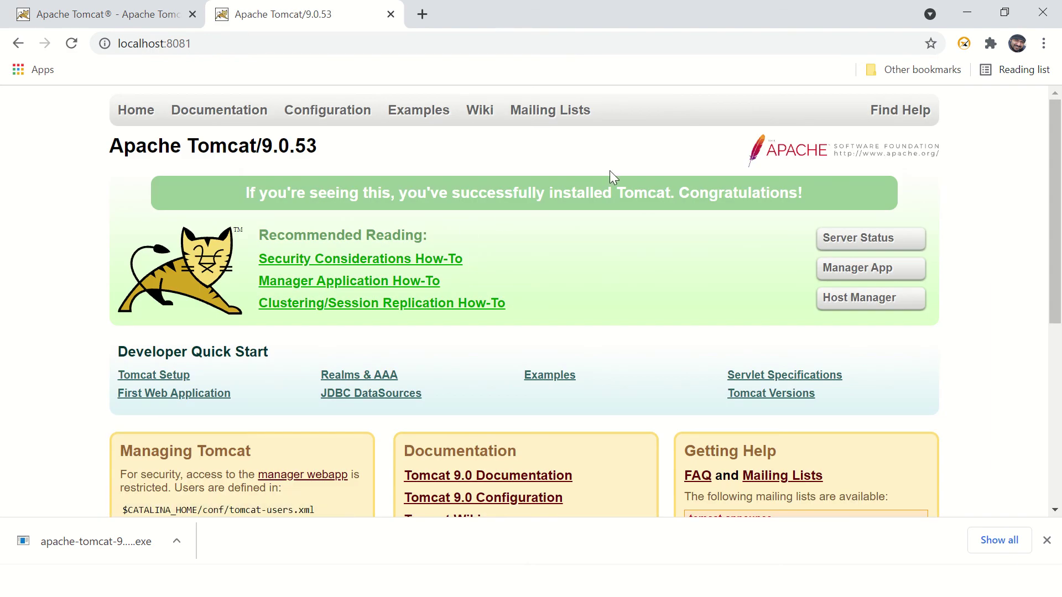
scroll(471, 170, "down", 4)
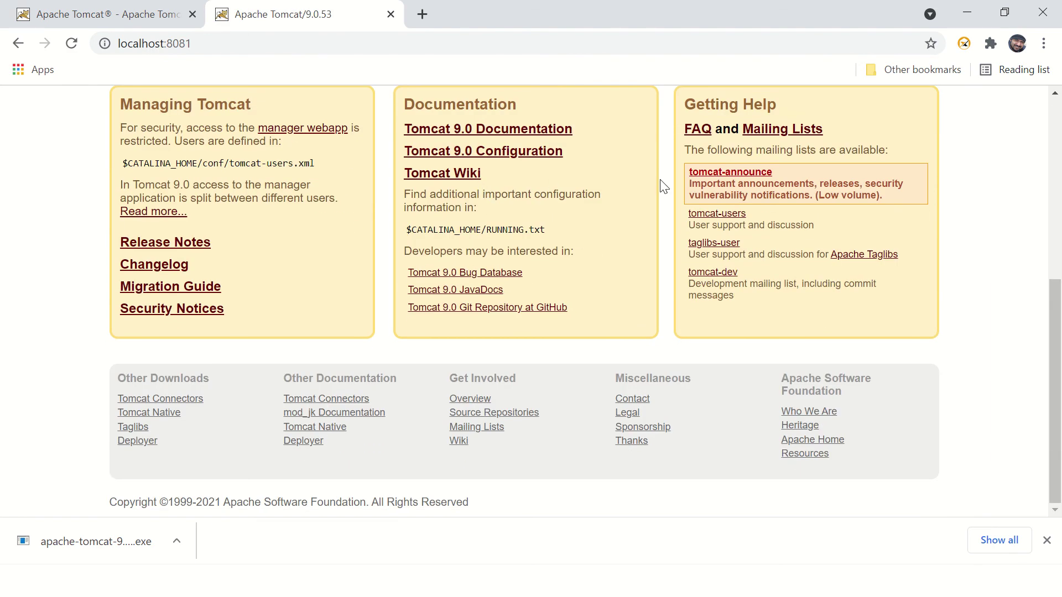
Step: Return from the Tomcat welcome page in Chrome to the PowerPoint slide show
key("alt+Tab")
key("alt+Tab")
key("alt+Tab")
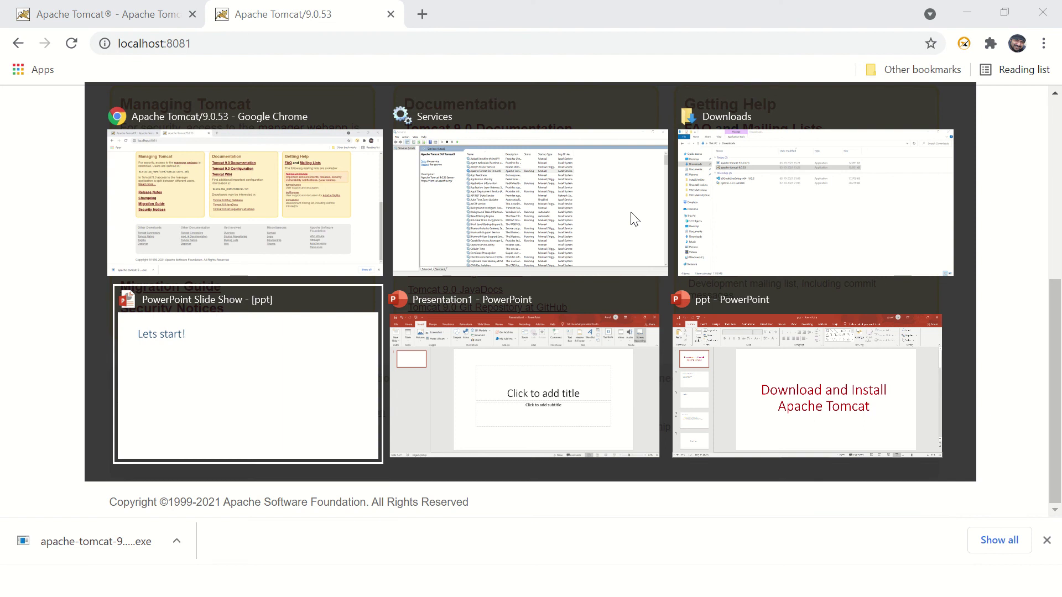